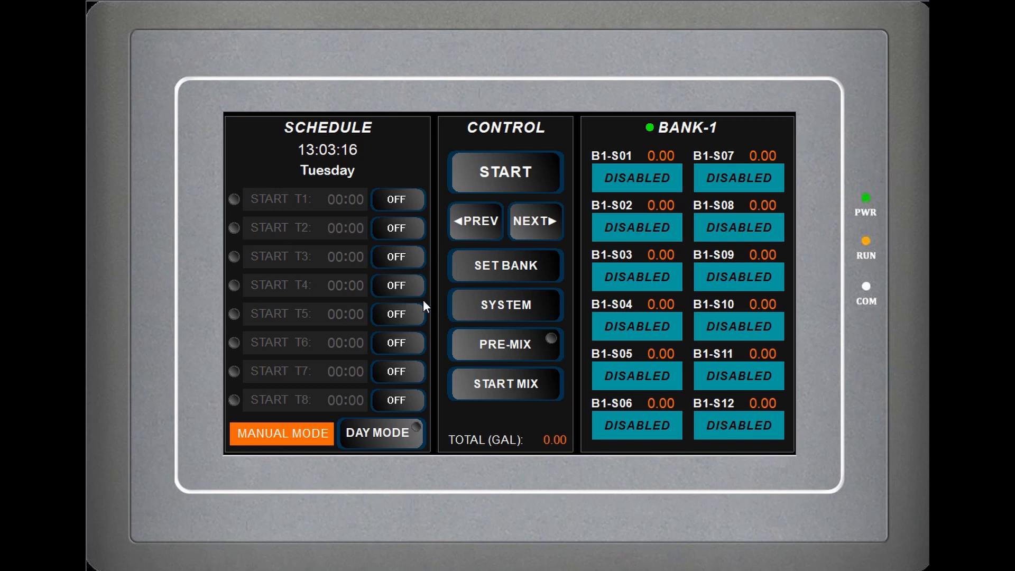
# - Open the system settings page and read the bank configuration help
pyautogui.click(503, 304)
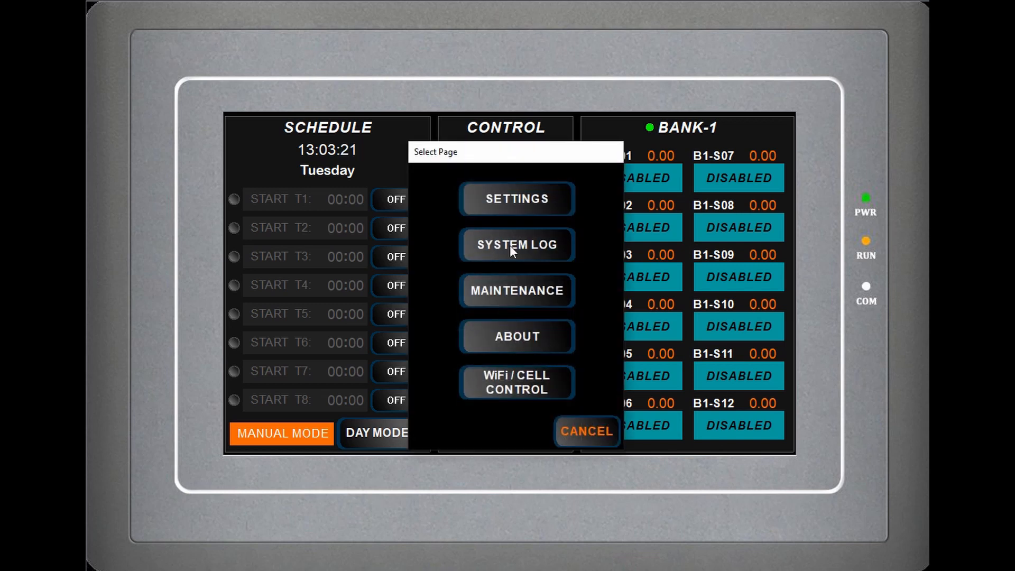
pyautogui.click(514, 206)
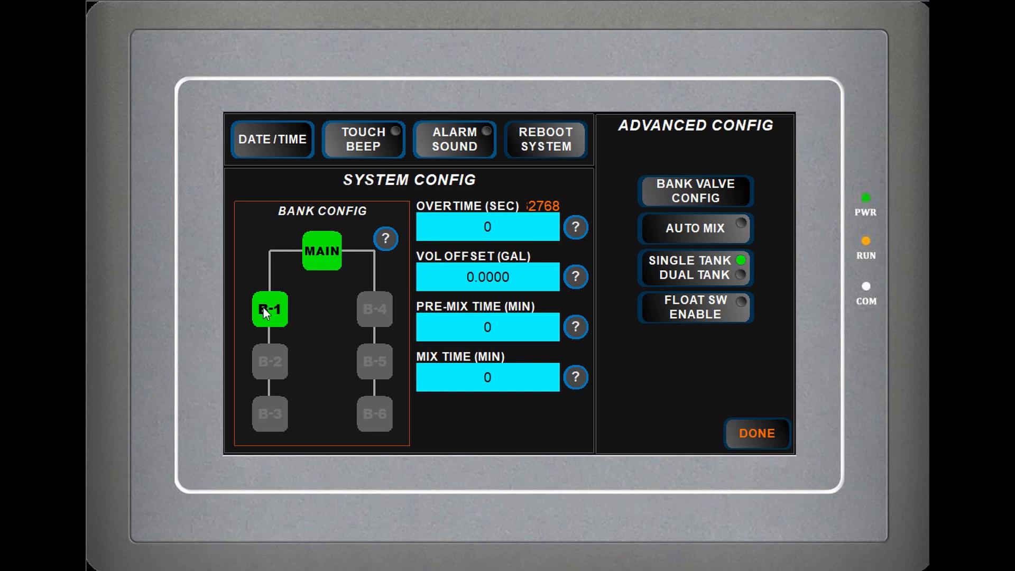
pyautogui.click(385, 239)
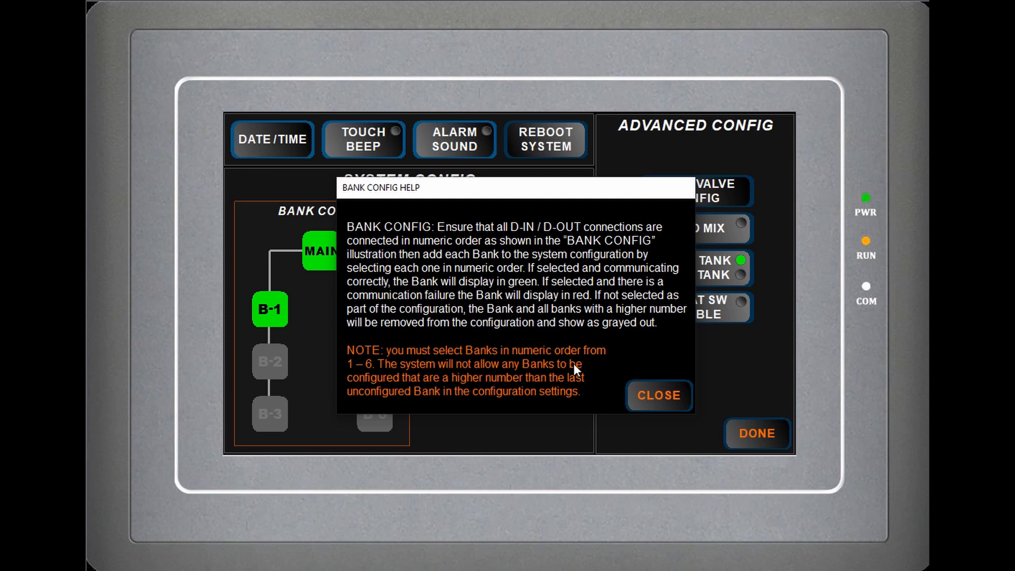
pyautogui.click(679, 396)
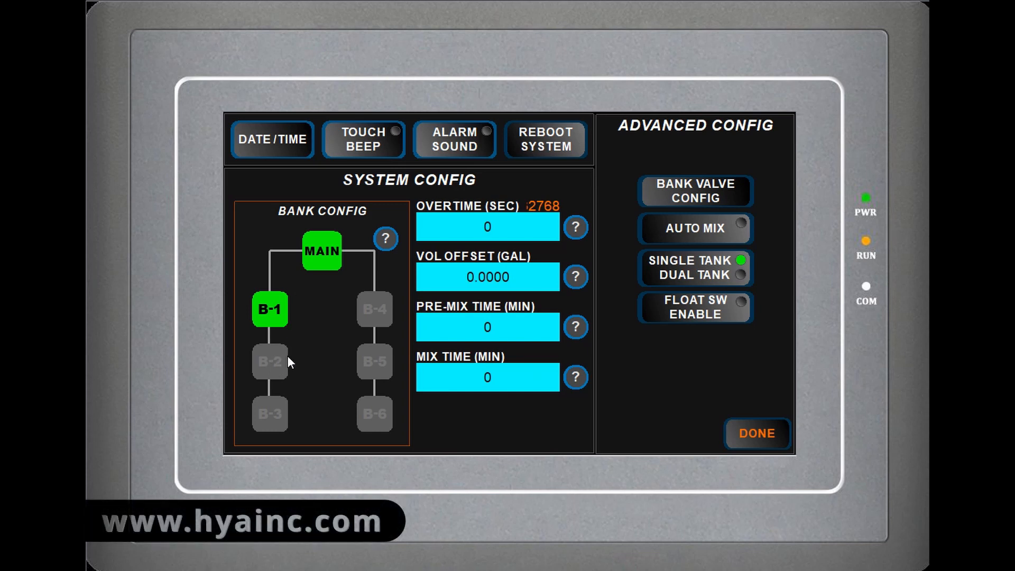
# - Add banks B-2 and B-3 to the bank configuration in numeric order
pyautogui.click(280, 371)
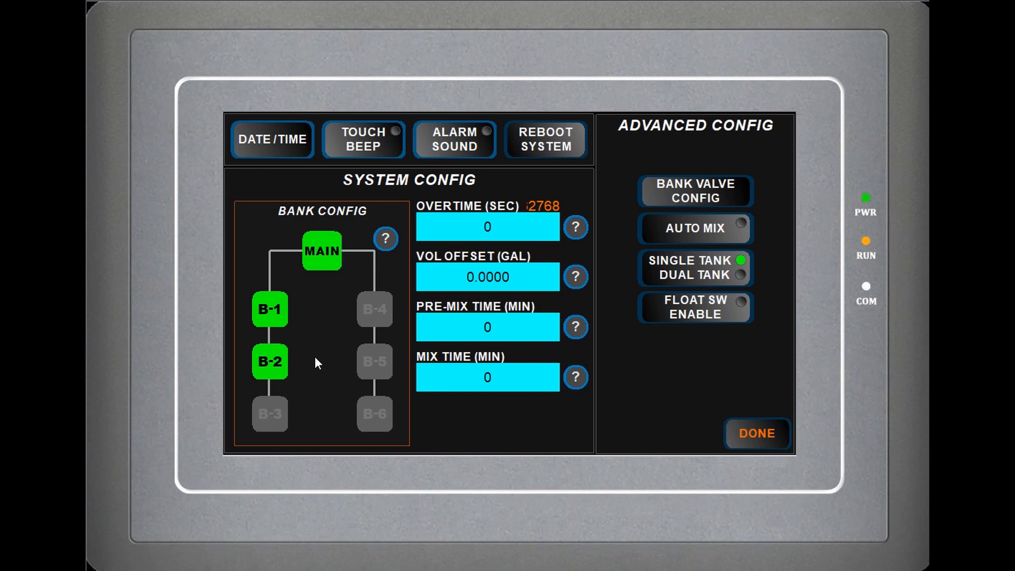
pyautogui.click(269, 411)
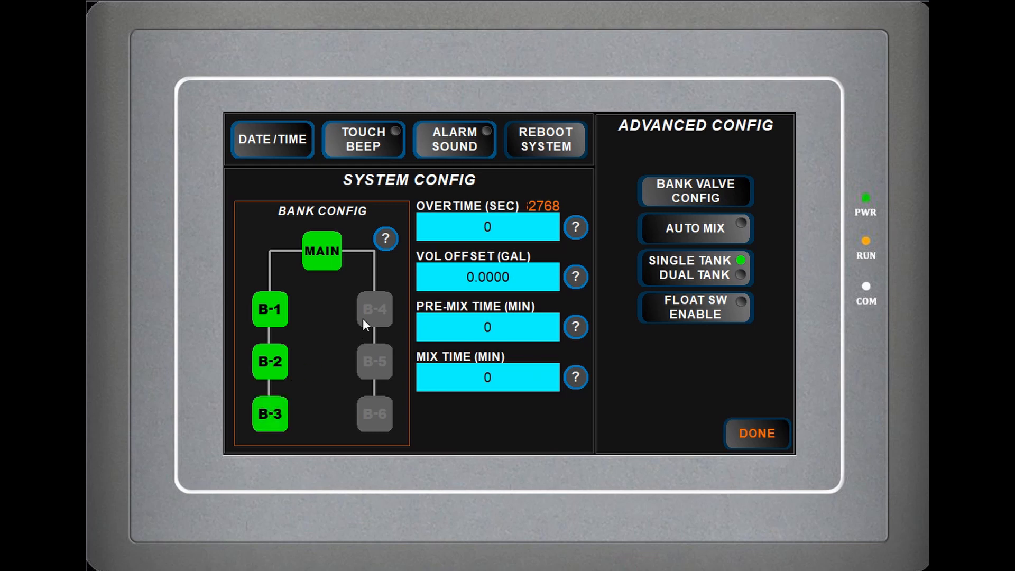
# - Add banks B-4, B-5 and B-6 to the bank configuration and remove them again
pyautogui.click(381, 351)
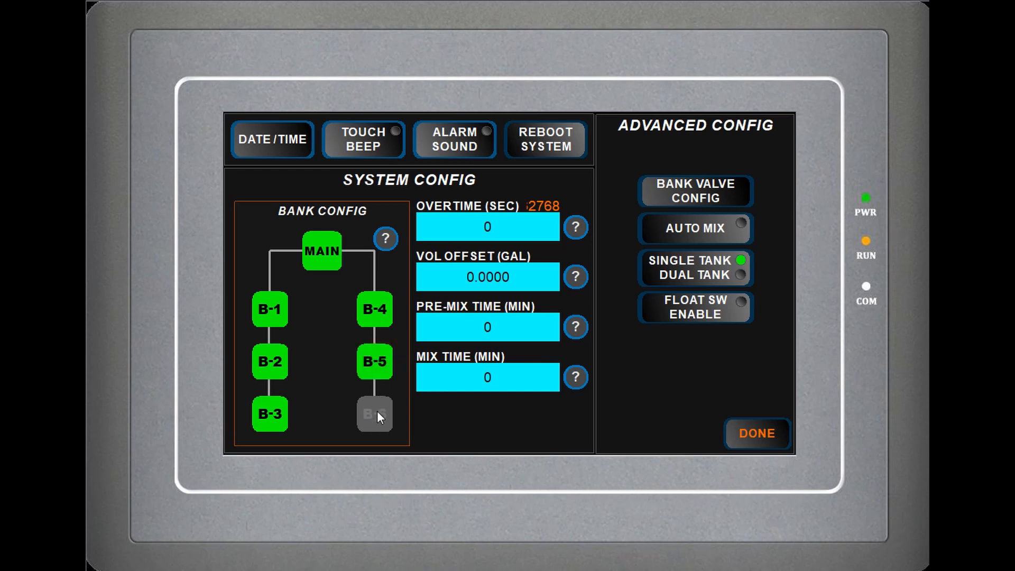
pyautogui.click(376, 412)
pyautogui.click(377, 415)
pyautogui.click(376, 414)
pyautogui.click(375, 364)
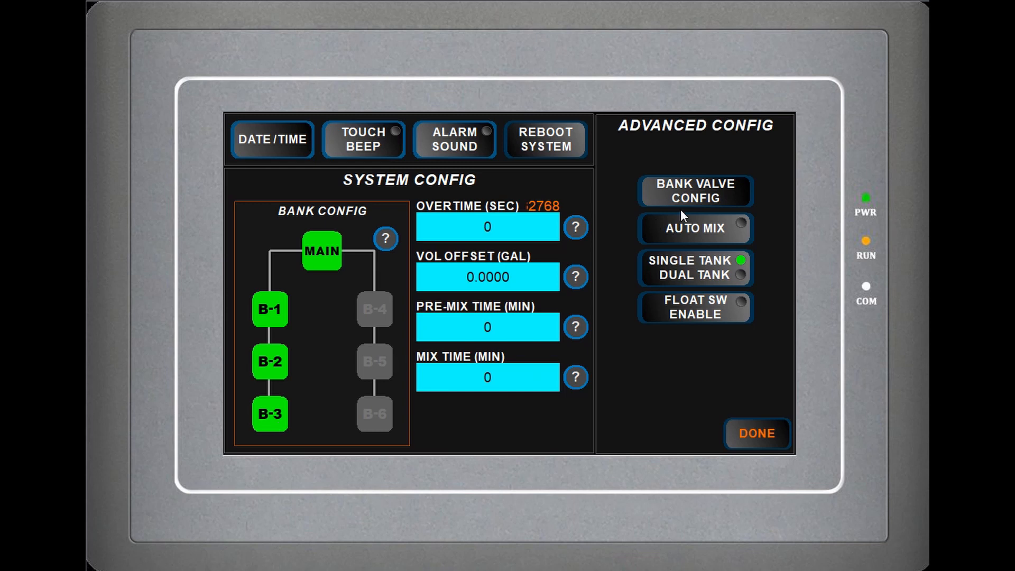
# - Enable all twelve stations, Station-01 to Station-12, in the valve configuration of Bank-1
pyautogui.click(732, 202)
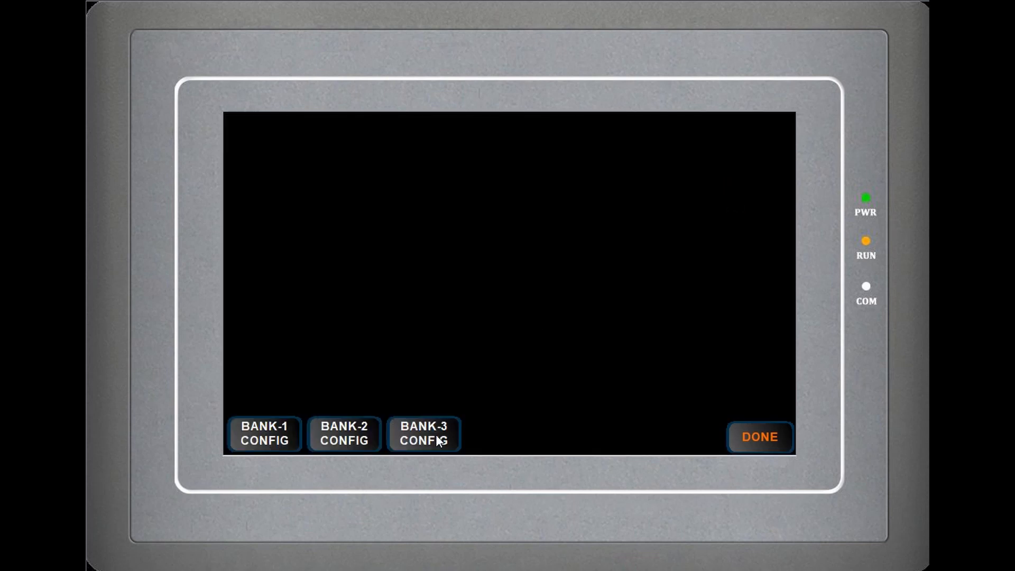
pyautogui.click(280, 437)
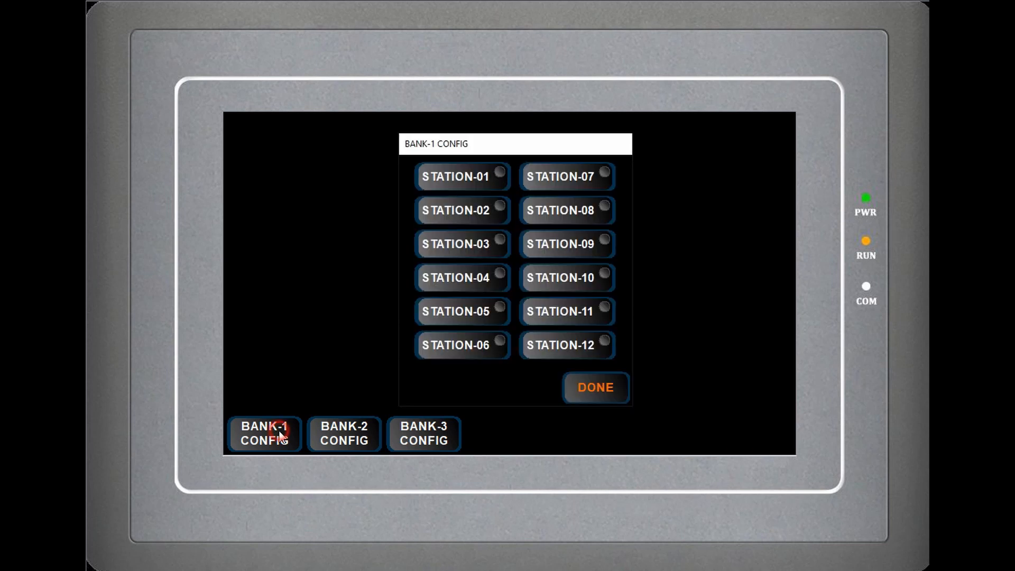
pyautogui.click(473, 180)
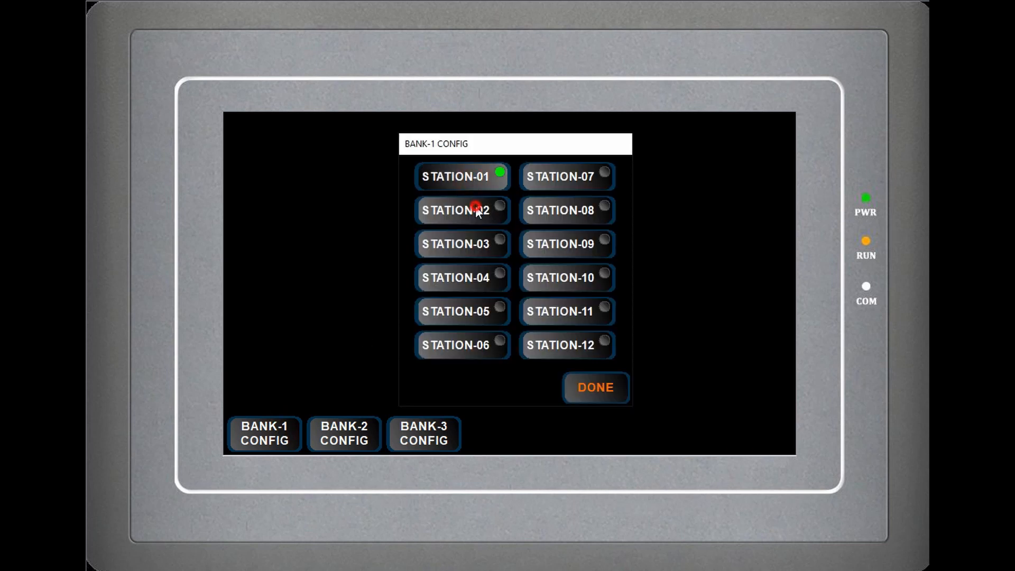
pyautogui.click(474, 207)
pyautogui.click(469, 244)
pyautogui.click(471, 278)
pyautogui.click(473, 315)
pyautogui.click(473, 342)
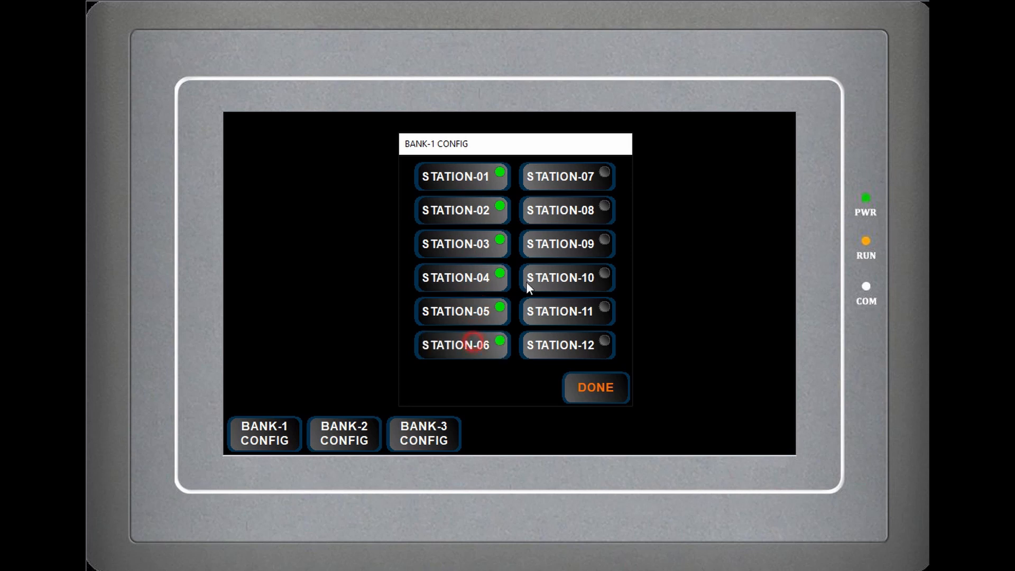
pyautogui.click(565, 177)
pyautogui.click(571, 207)
pyautogui.click(570, 241)
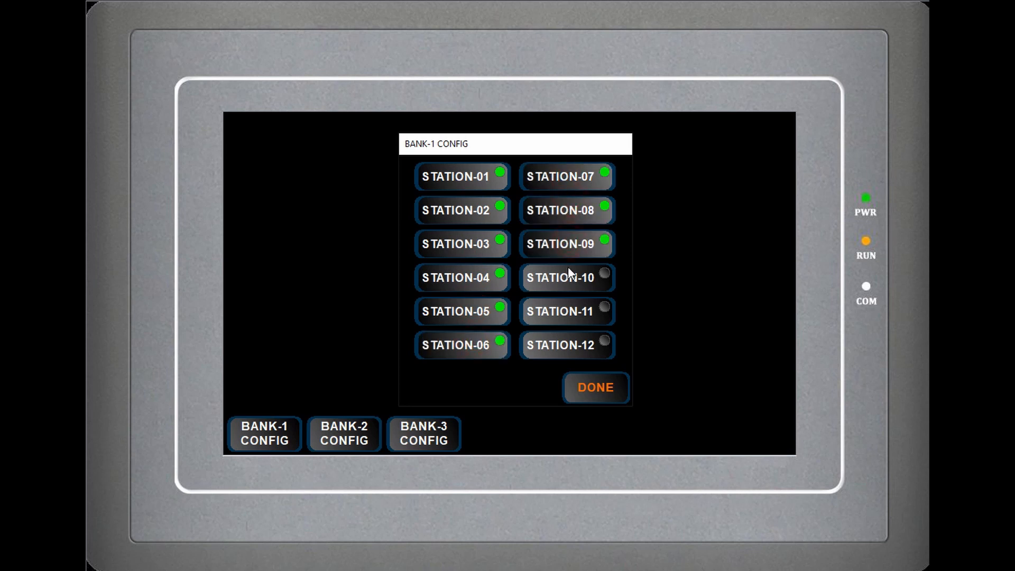
pyautogui.click(568, 270)
pyautogui.click(576, 311)
pyautogui.click(581, 341)
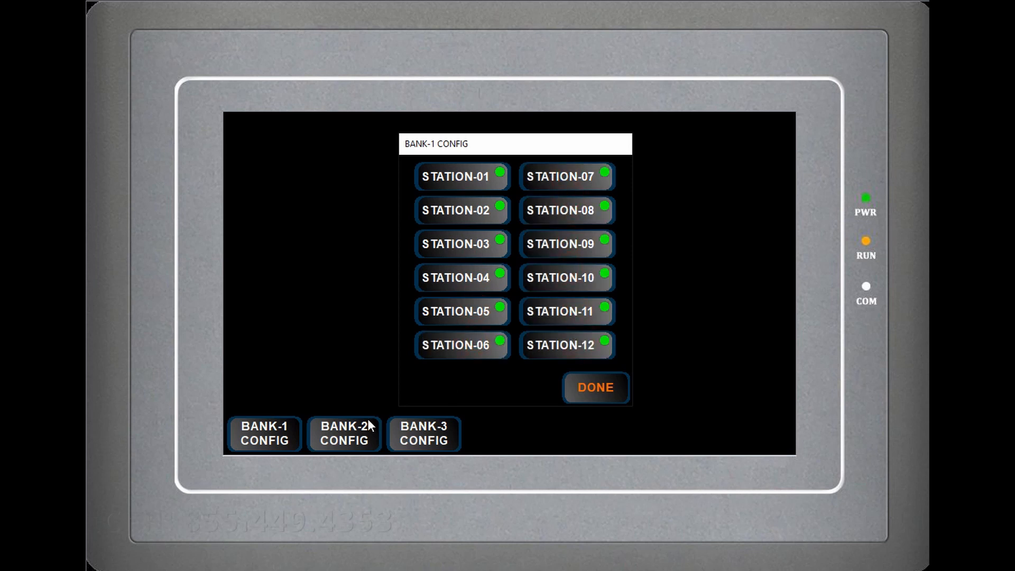
pyautogui.click(608, 394)
# - Enable Station-01 to Station-12 in the valve configuration of Bank-2
pyautogui.click(371, 438)
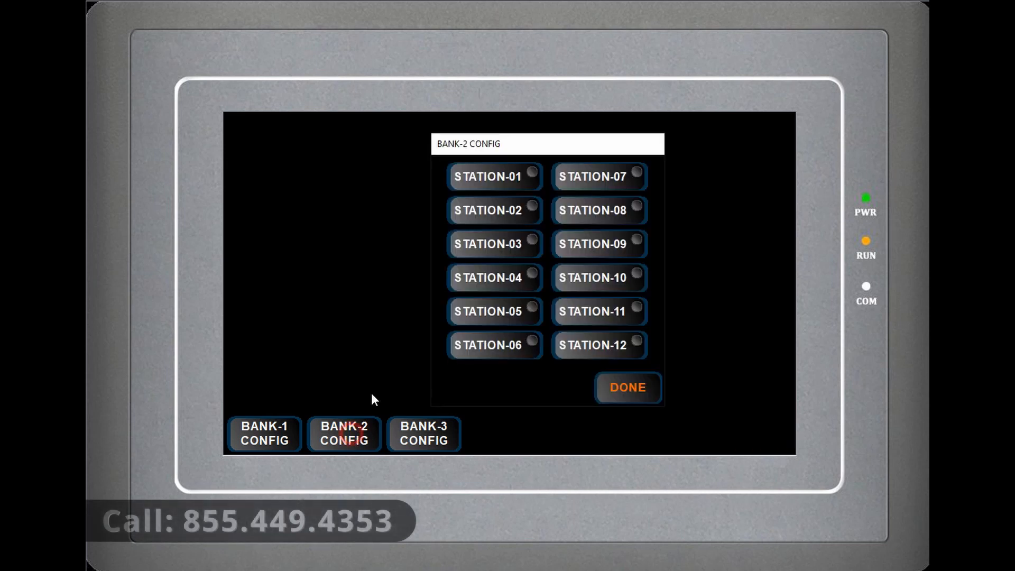
pyautogui.click(480, 177)
pyautogui.click(489, 239)
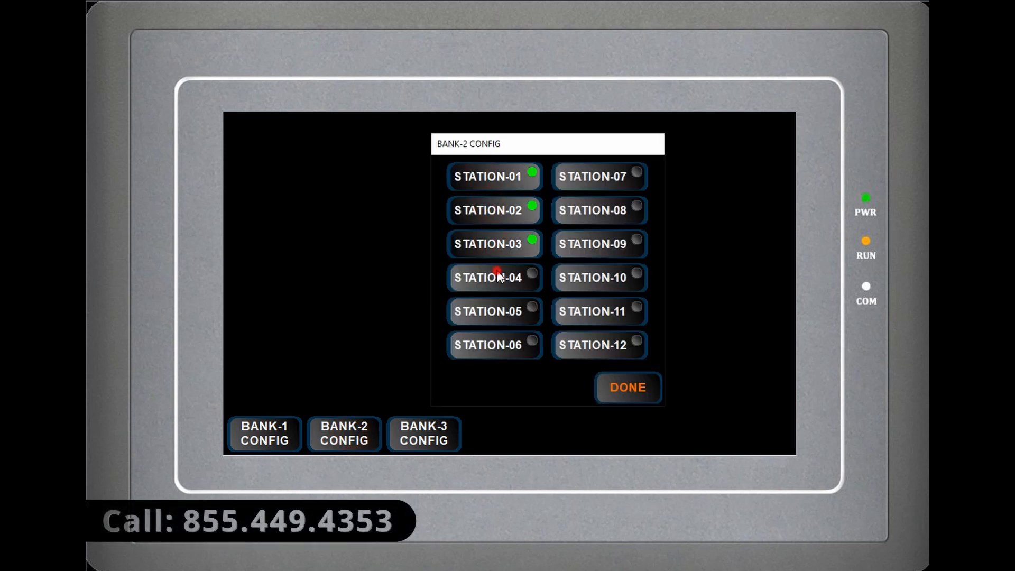
pyautogui.click(499, 274)
pyautogui.click(507, 310)
pyautogui.click(507, 350)
pyautogui.click(584, 175)
pyautogui.click(588, 207)
pyautogui.click(596, 249)
pyautogui.click(599, 278)
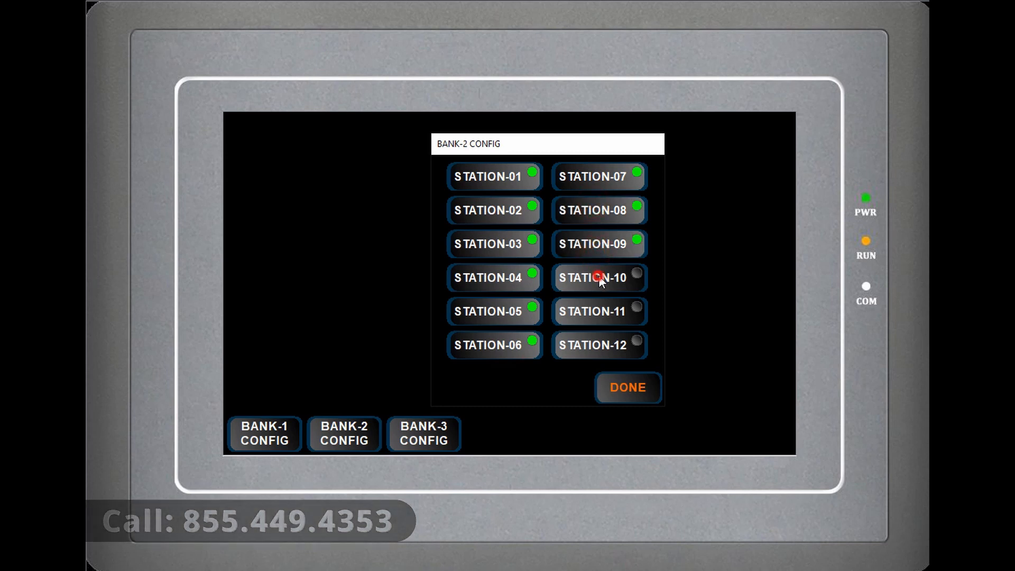
pyautogui.click(611, 311)
pyautogui.click(606, 339)
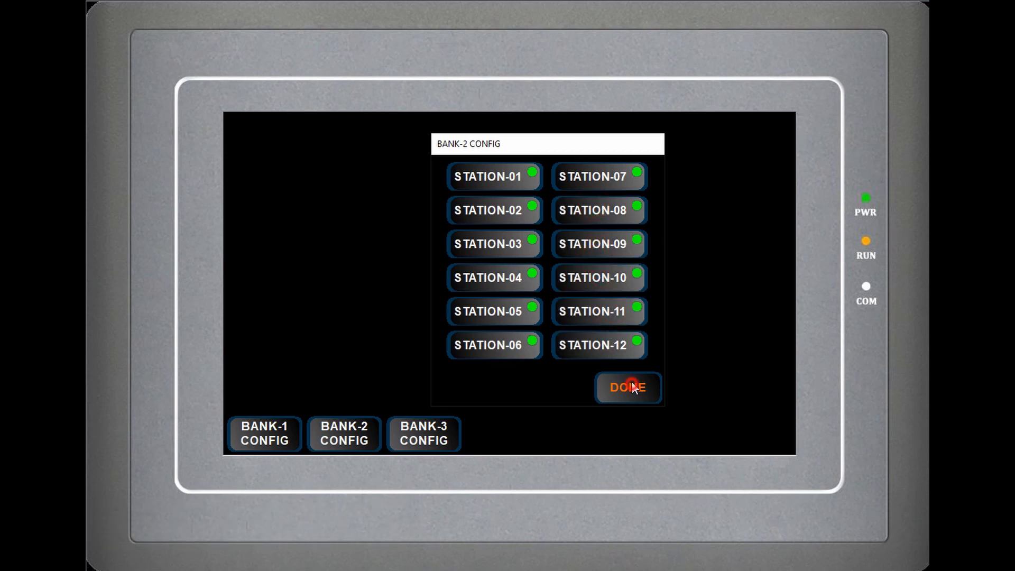
pyautogui.click(632, 383)
# - Enable Station-02 to Station-12 in the valve configuration of Bank-3, leave Station-01 disabled, and return to the main control screen
pyautogui.click(432, 425)
pyautogui.click(480, 177)
pyautogui.click(479, 177)
pyautogui.click(473, 207)
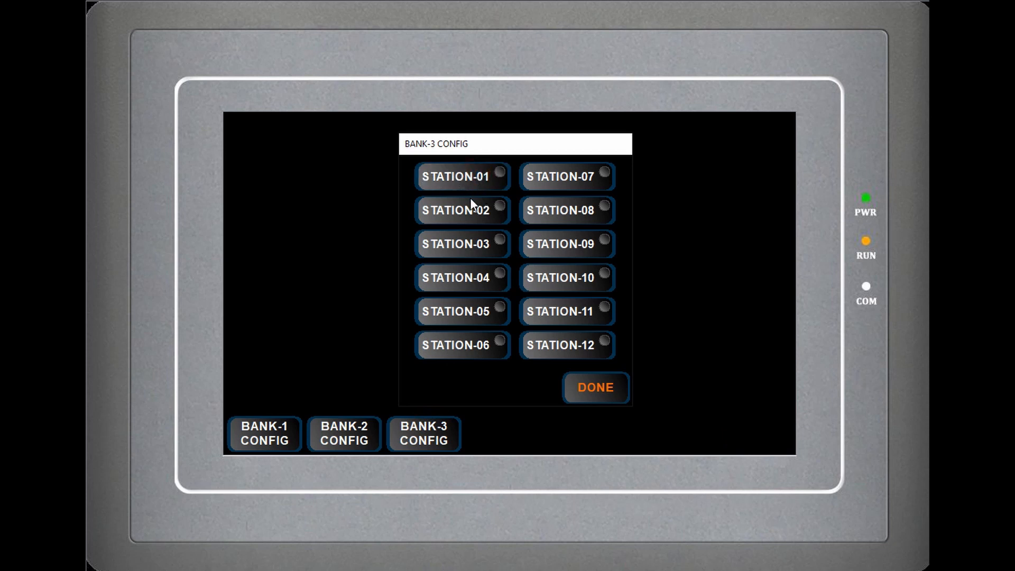
pyautogui.click(472, 243)
pyautogui.click(473, 280)
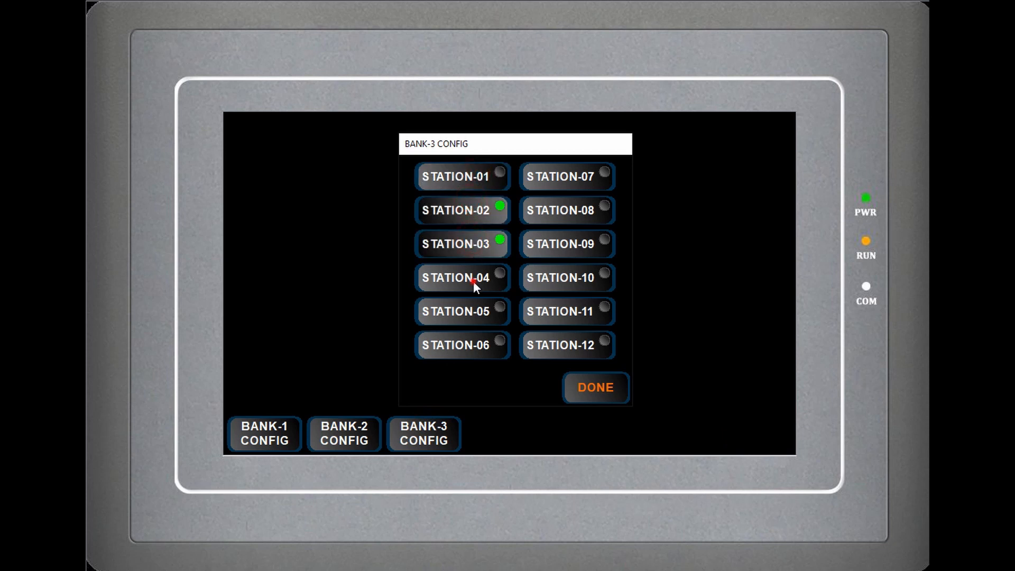
pyautogui.click(473, 309)
pyautogui.click(475, 347)
pyautogui.click(578, 175)
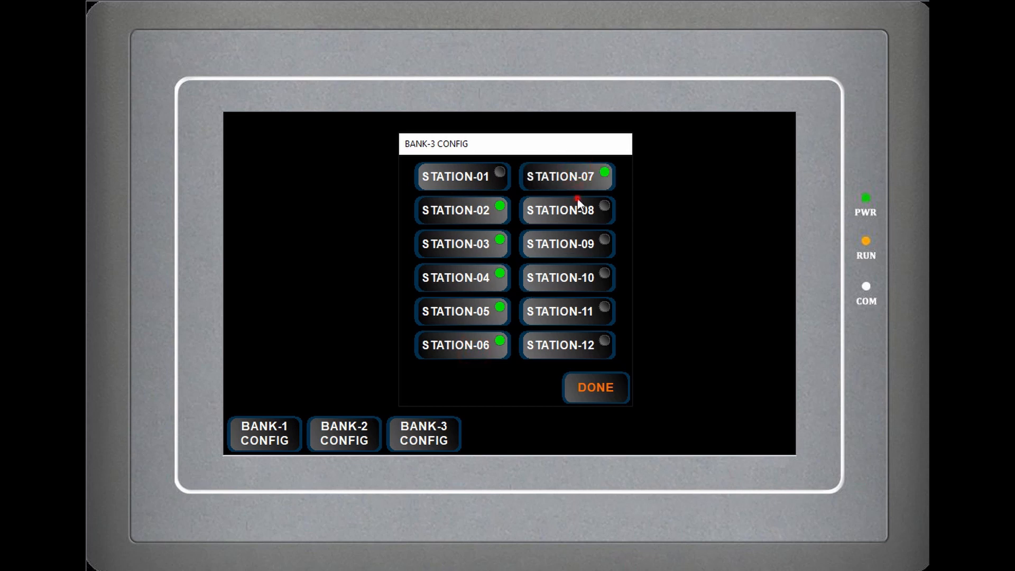
pyautogui.click(575, 208)
pyautogui.click(573, 241)
pyautogui.click(574, 274)
pyautogui.click(575, 308)
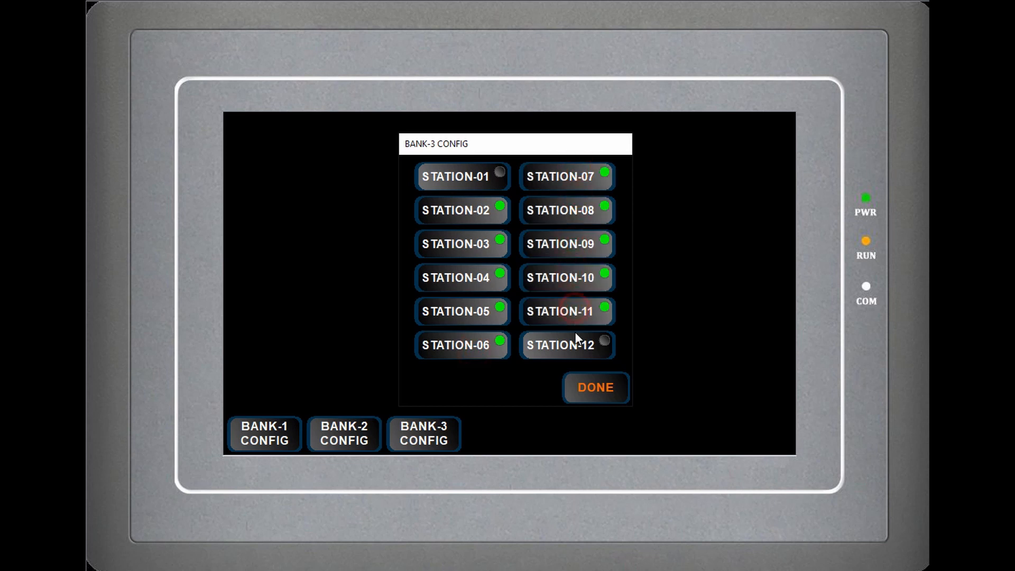
pyautogui.click(577, 339)
pyautogui.click(596, 388)
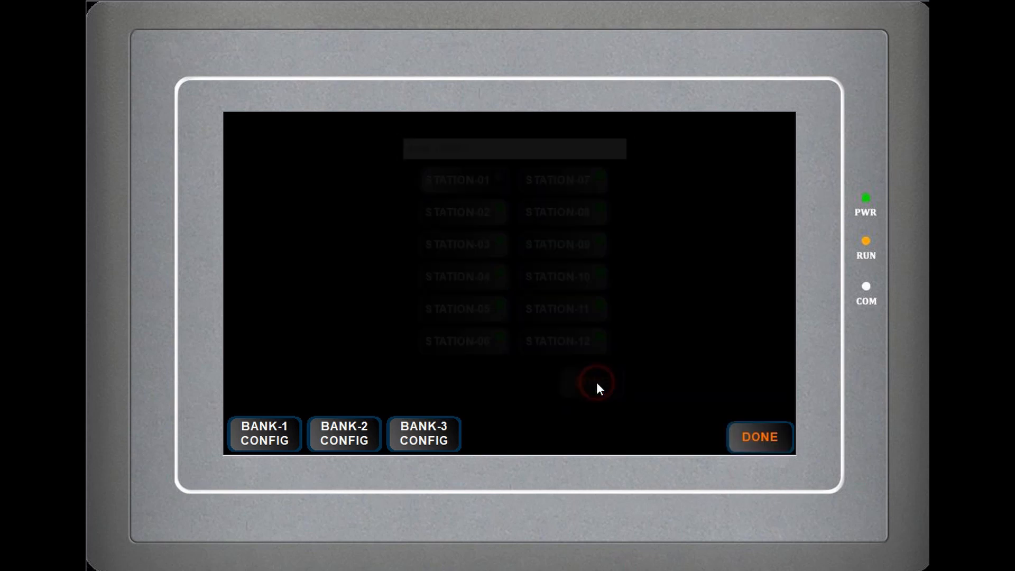
pyautogui.click(753, 437)
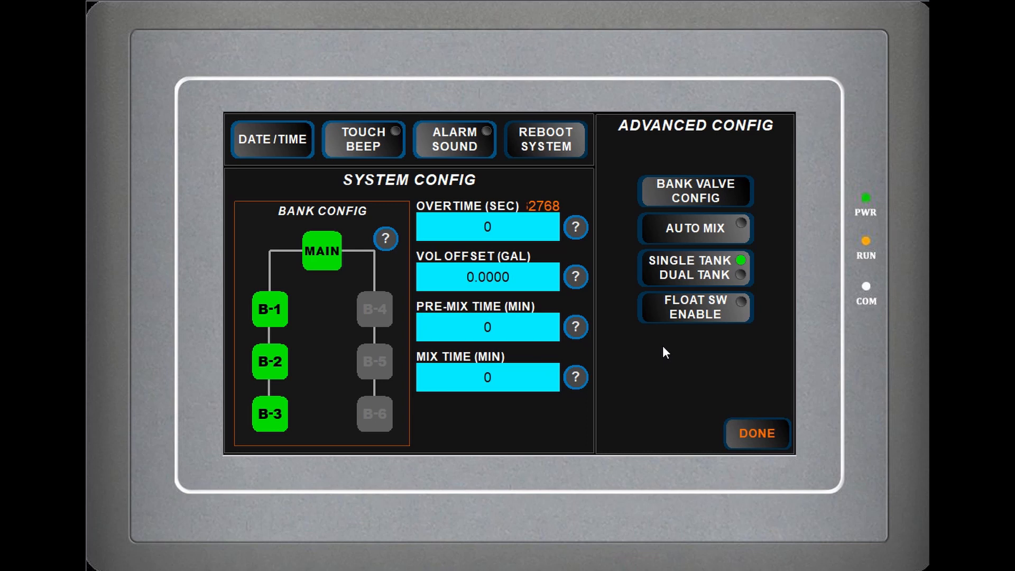
pyautogui.click(755, 434)
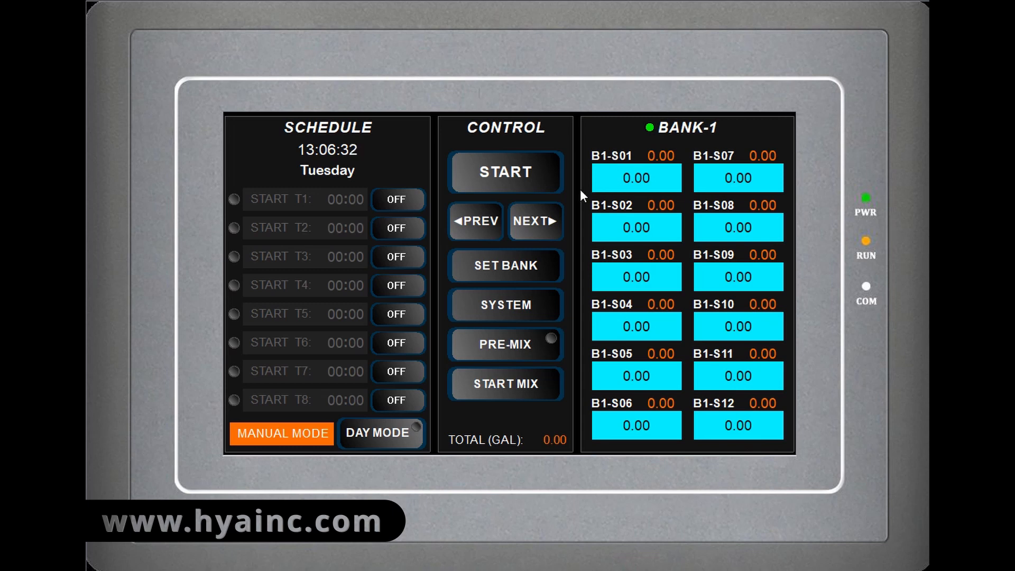
# - Switch on Bank-2 and Bank-3 from their bank displays on the main control screen
pyautogui.click(548, 221)
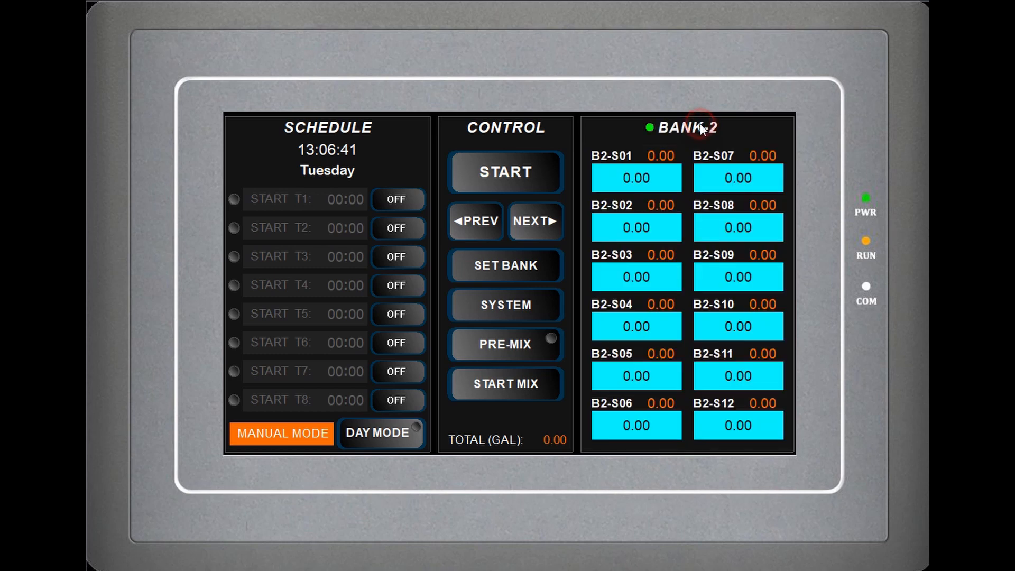
pyautogui.click(534, 221)
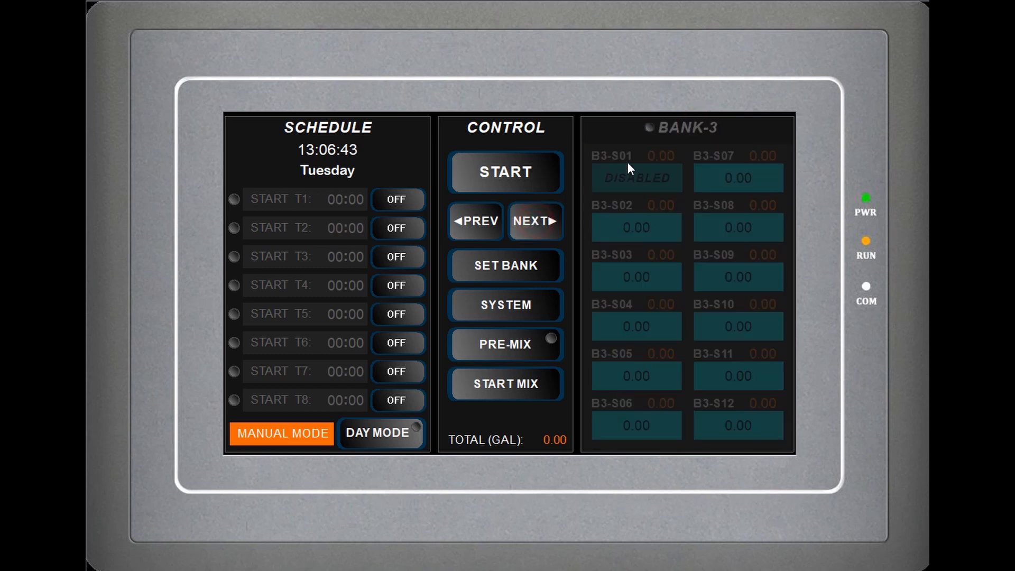
pyautogui.click(670, 127)
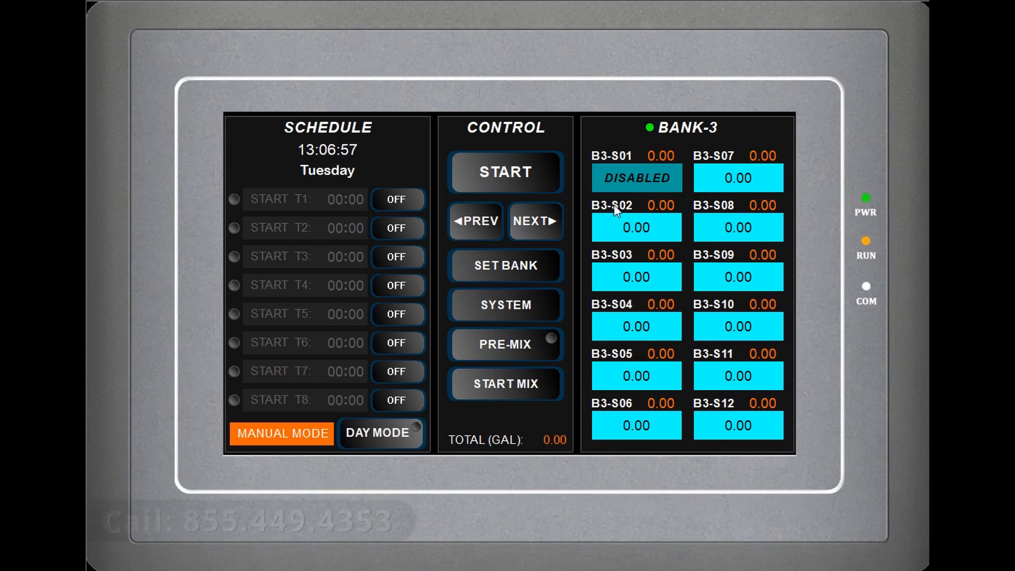
# - Go around to the Bank-2 display and switch that bank off
pyautogui.click(556, 218)
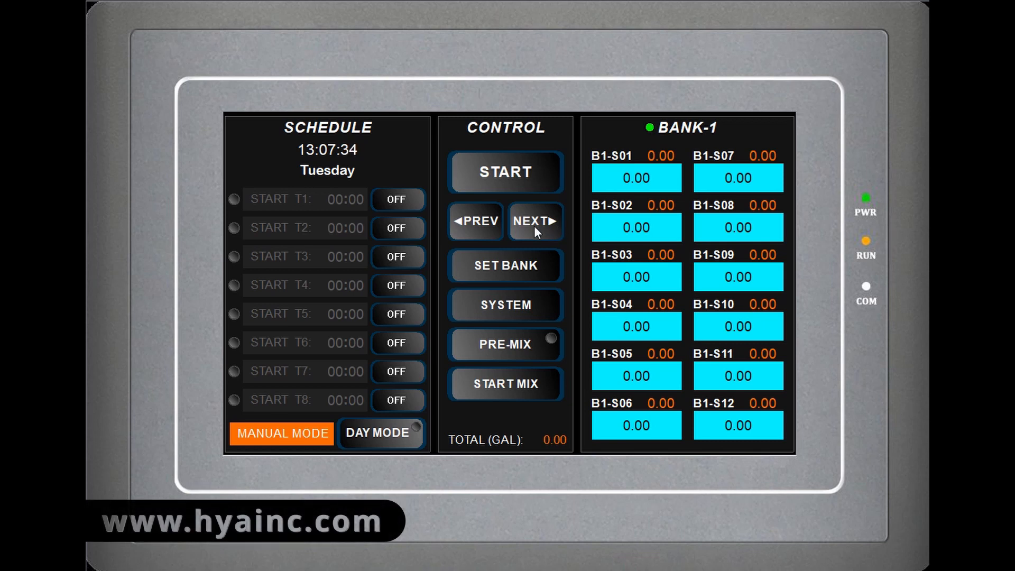
pyautogui.click(533, 226)
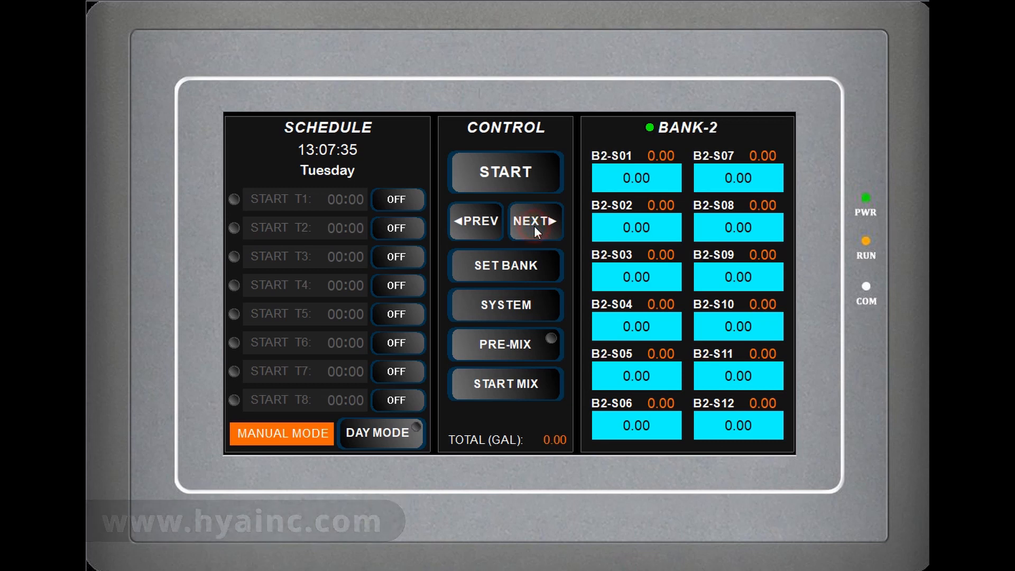
pyautogui.click(665, 128)
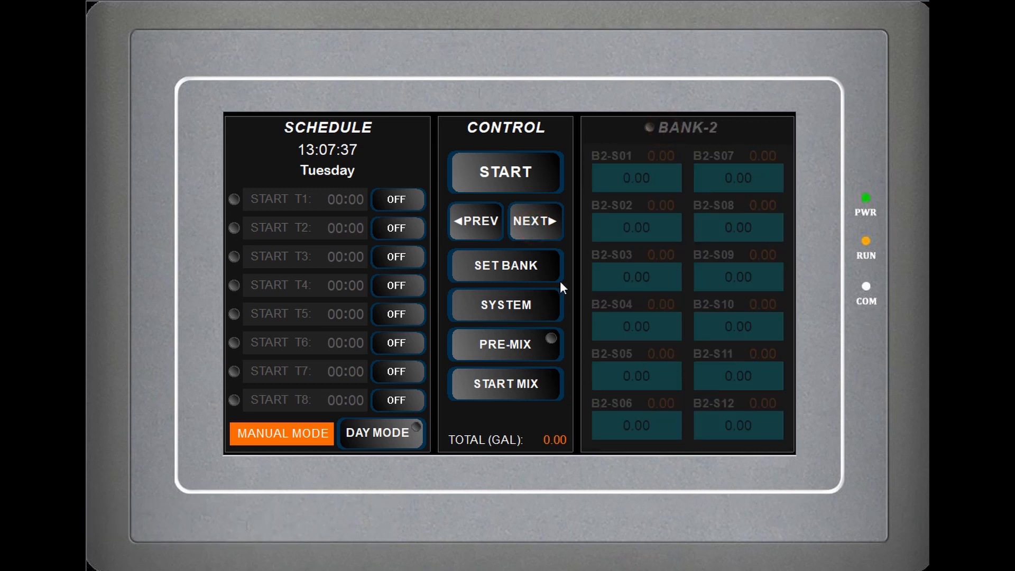
# - Browse the displays of Bank-1, Bank-2 and Bank-3 to check which banks are switched on
pyautogui.click(550, 220)
pyautogui.click(474, 221)
pyautogui.click(473, 222)
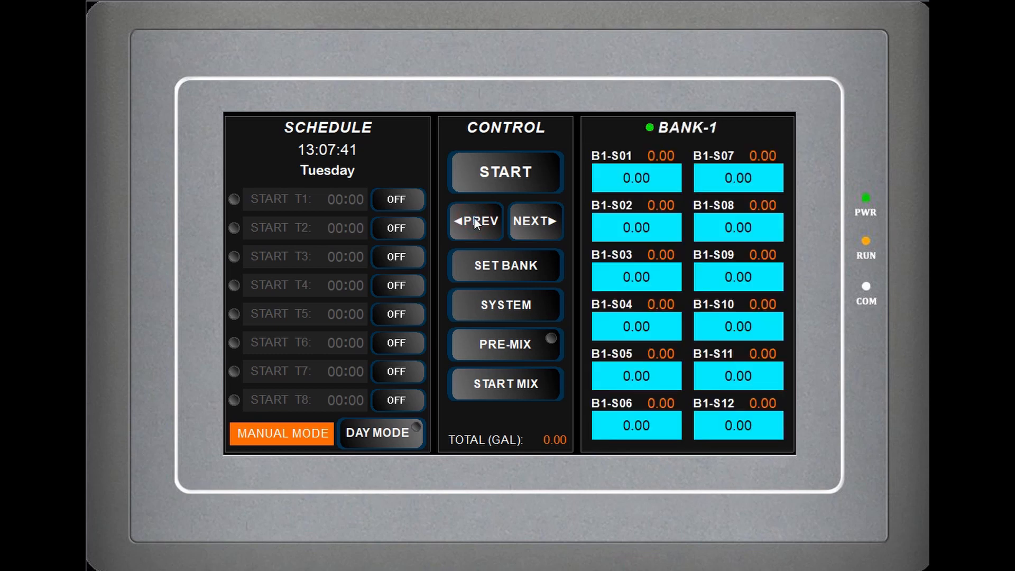
pyautogui.click(534, 220)
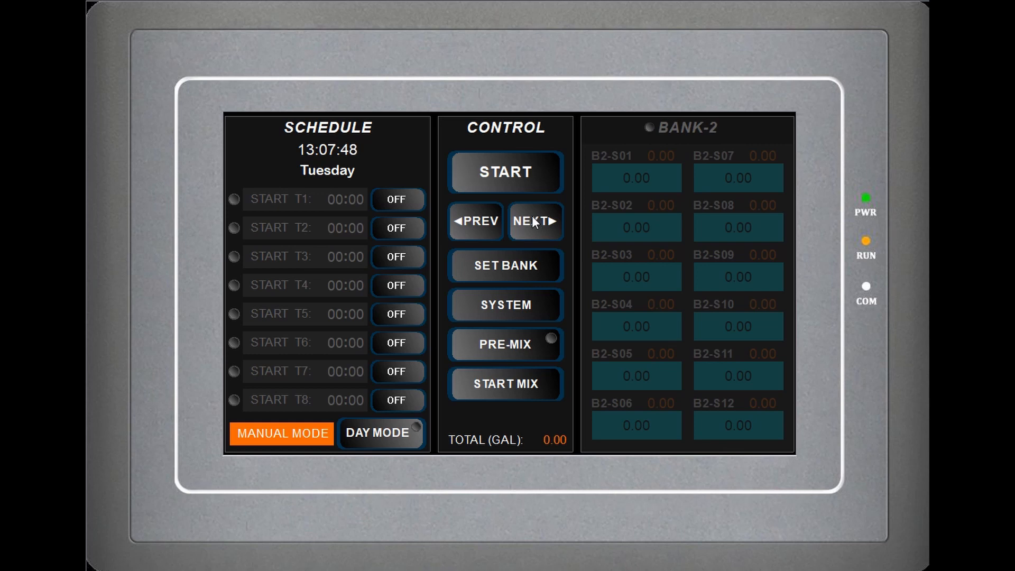
pyautogui.click(534, 218)
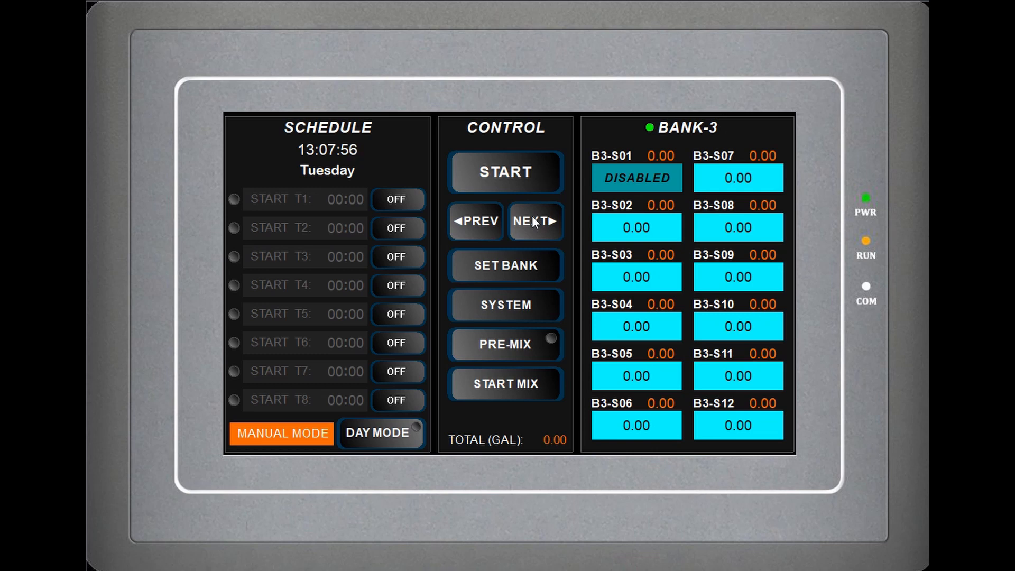
pyautogui.click(491, 219)
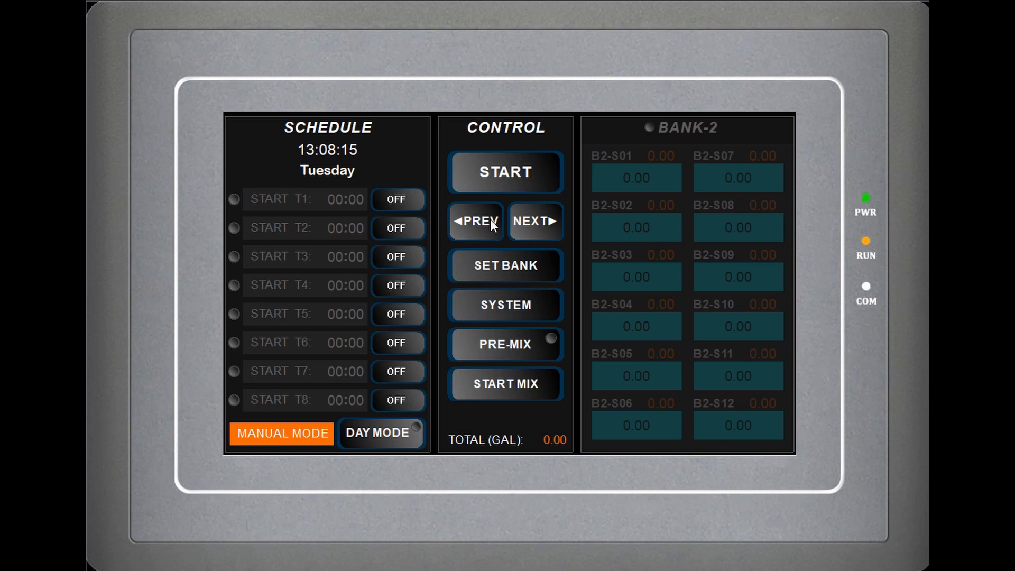
# - Toggle Bank-2 on and off from its bank display, check Bank-1 in between, and leave Bank-2 switched on
pyautogui.click(667, 132)
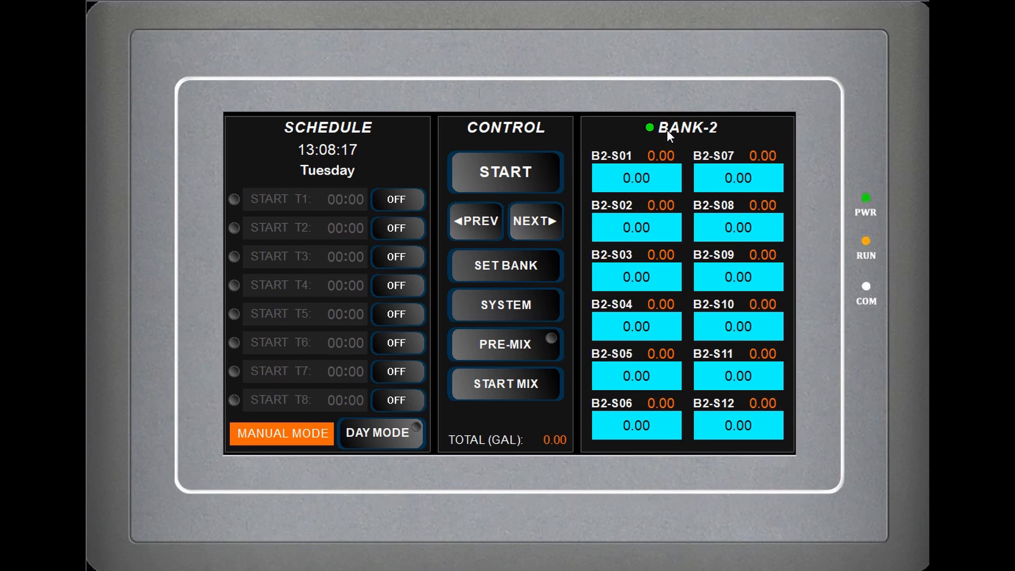
pyautogui.click(667, 131)
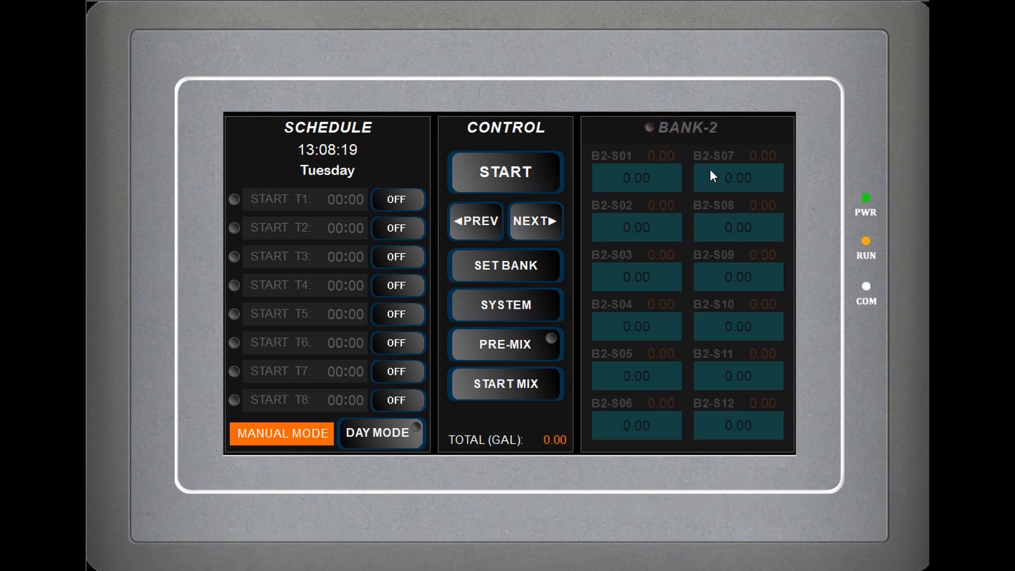
pyautogui.click(484, 221)
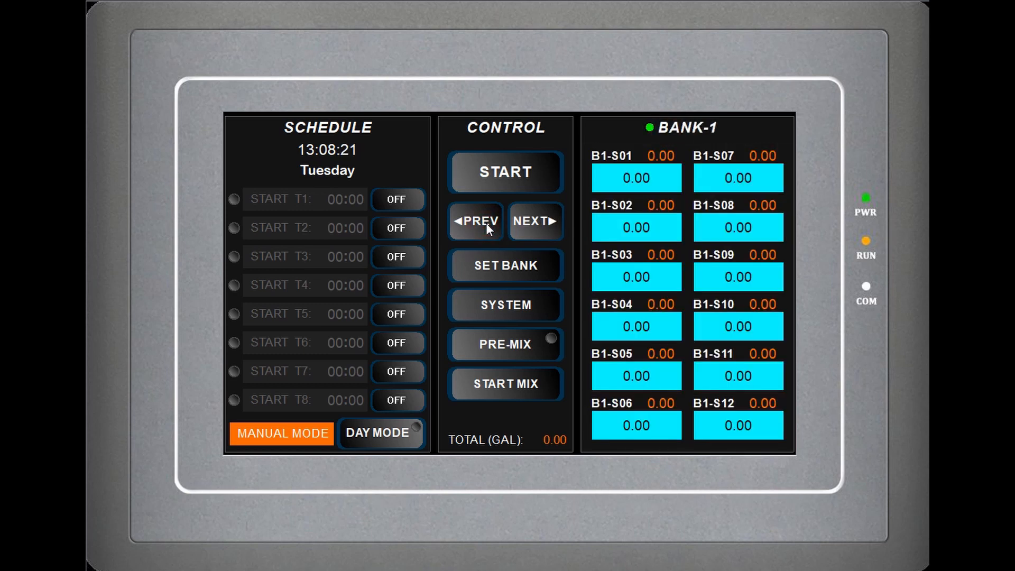
pyautogui.click(537, 220)
pyautogui.click(675, 130)
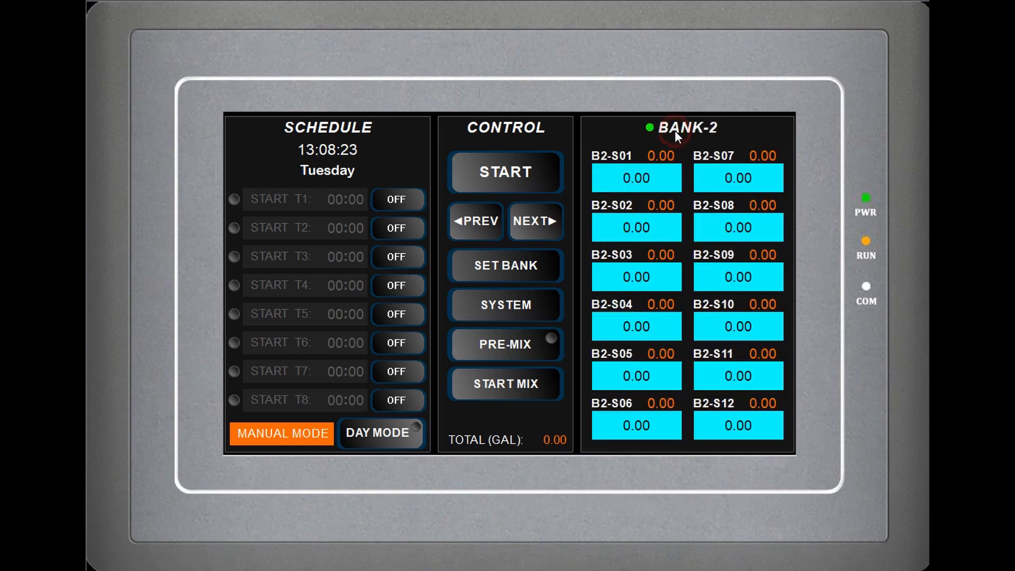
pyautogui.click(674, 130)
pyautogui.click(674, 131)
# - Go to the Bank-3 display and set all its enabled stations to 0.20 at once with the bank-wide edit
pyautogui.click(558, 232)
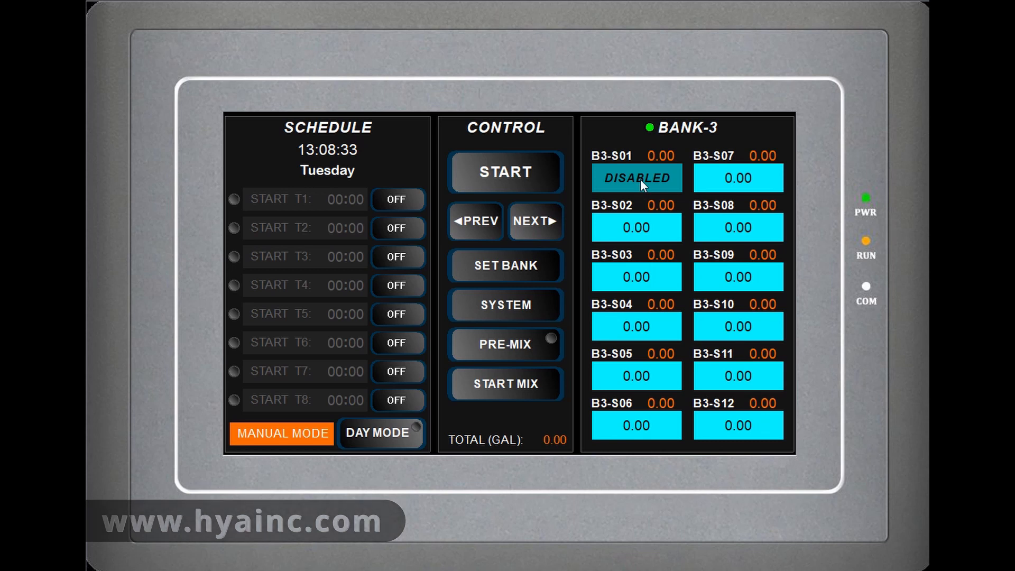
pyautogui.click(525, 273)
pyautogui.click(528, 285)
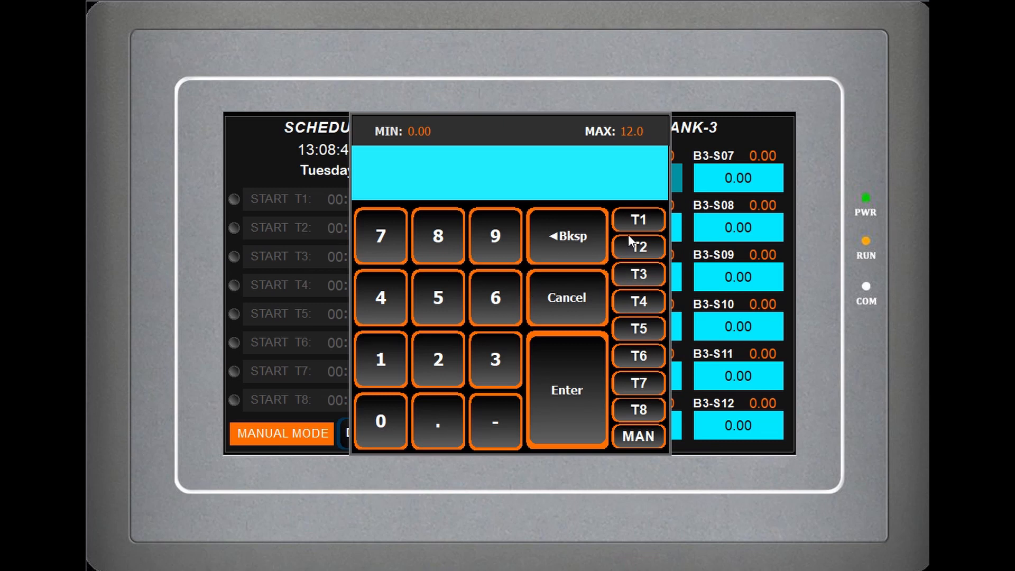
pyautogui.click(434, 422)
pyautogui.click(439, 359)
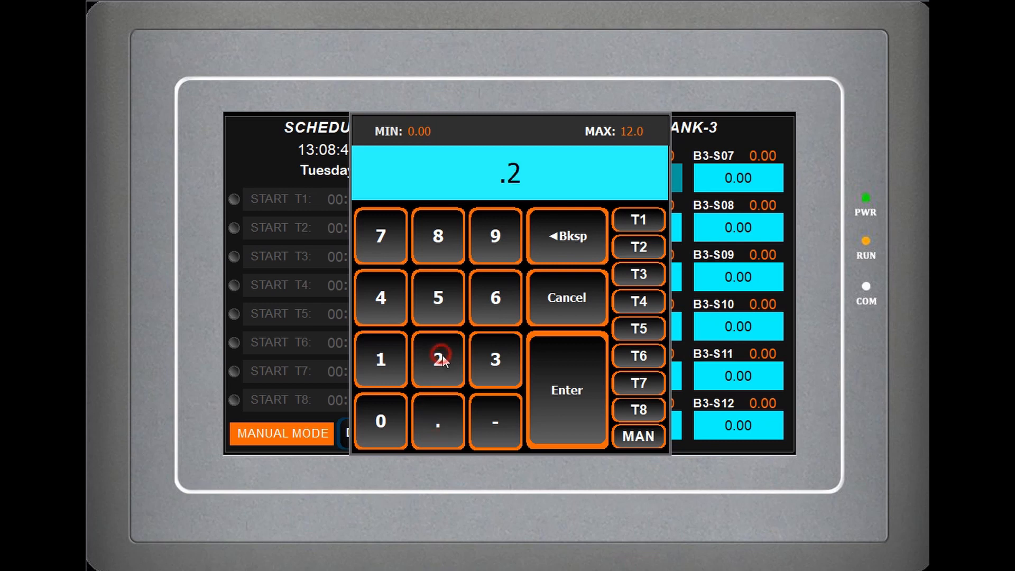
pyautogui.click(566, 387)
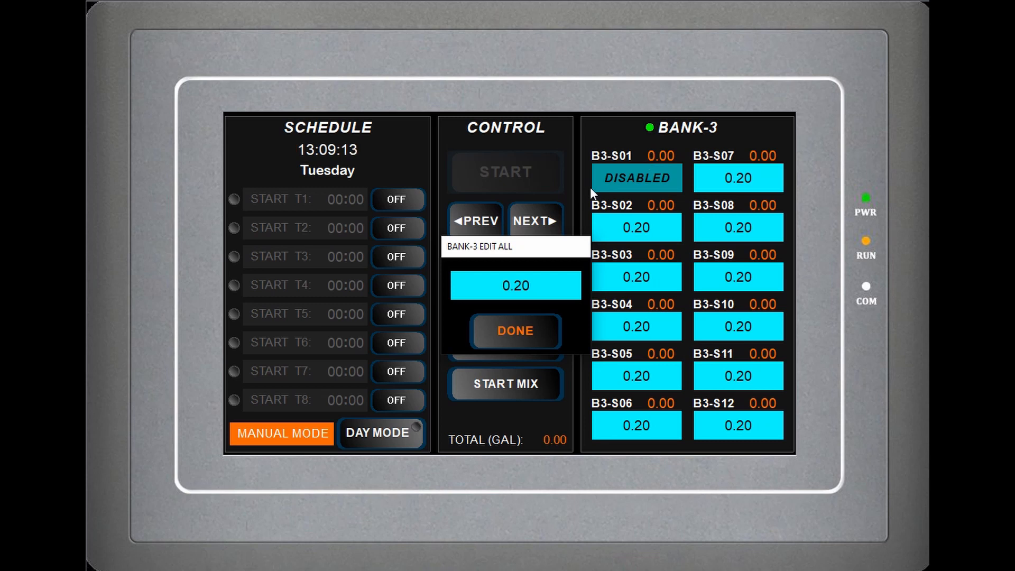
pyautogui.click(525, 332)
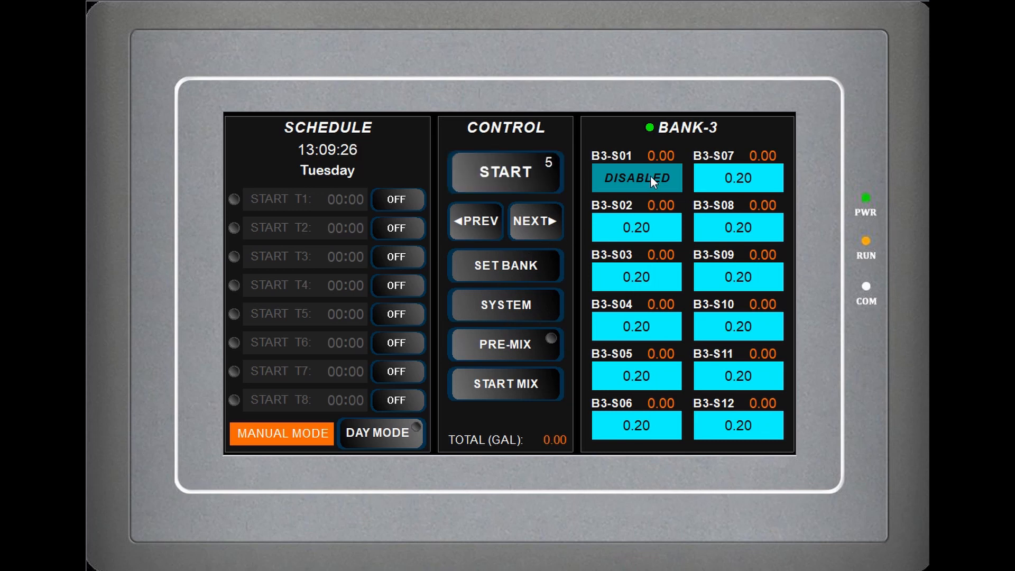
# - Enable Station-01 in the valve configuration of Bank-3, then go back to the Bank-3 display on the main control screen
pyautogui.click(502, 314)
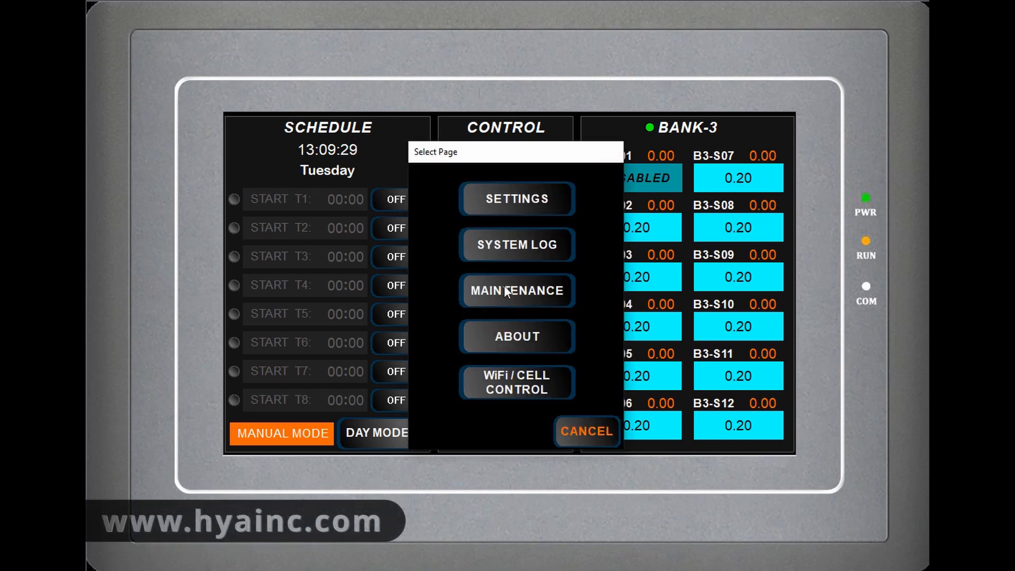
pyautogui.click(524, 202)
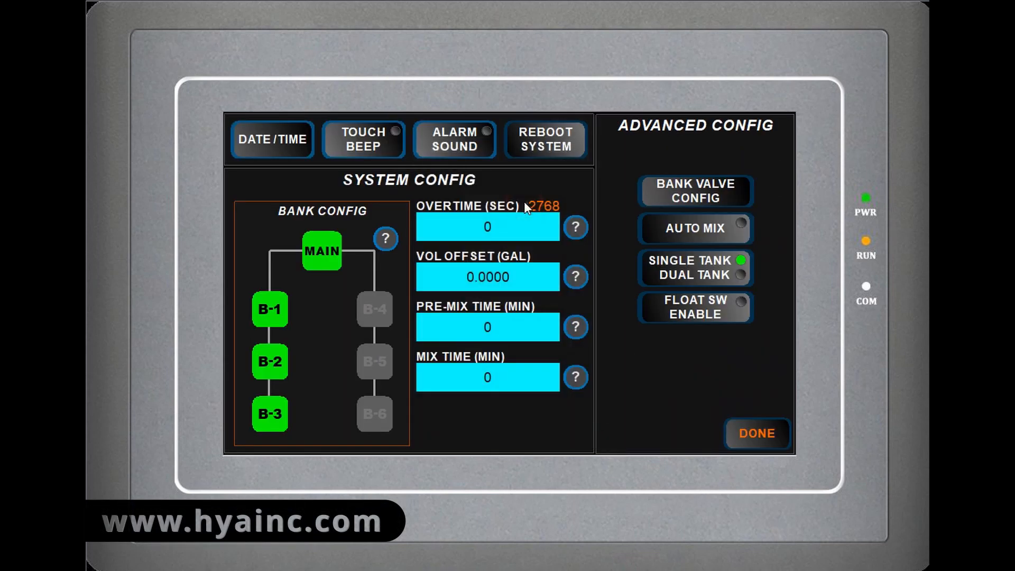
pyautogui.click(675, 195)
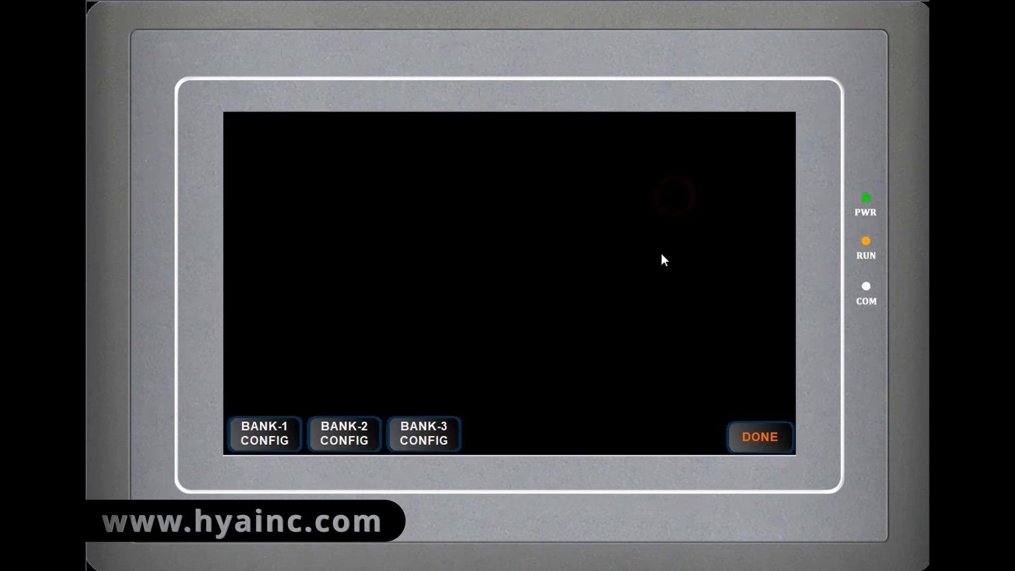
pyautogui.click(423, 433)
pyautogui.click(478, 179)
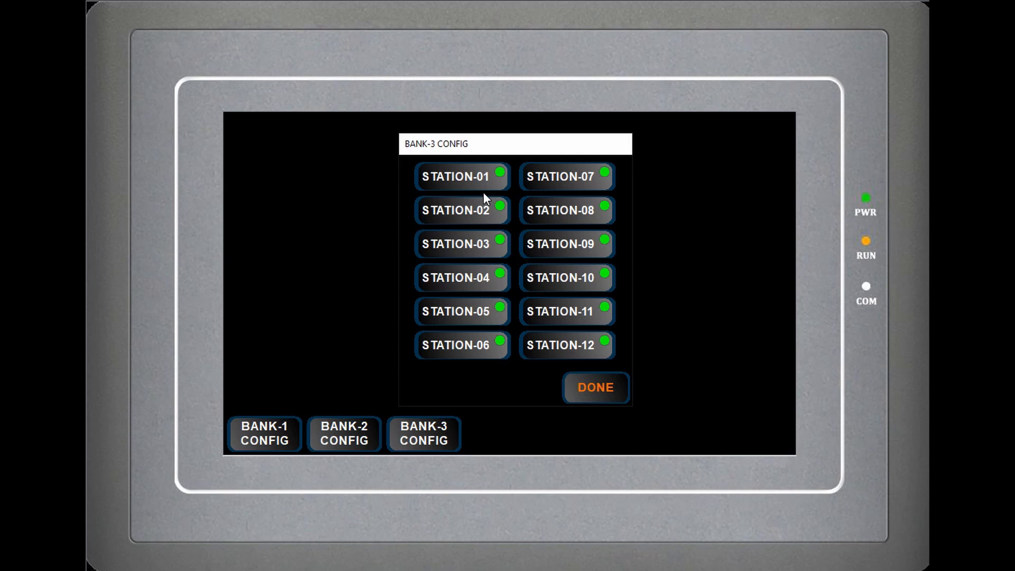
pyautogui.click(595, 386)
pyautogui.click(741, 435)
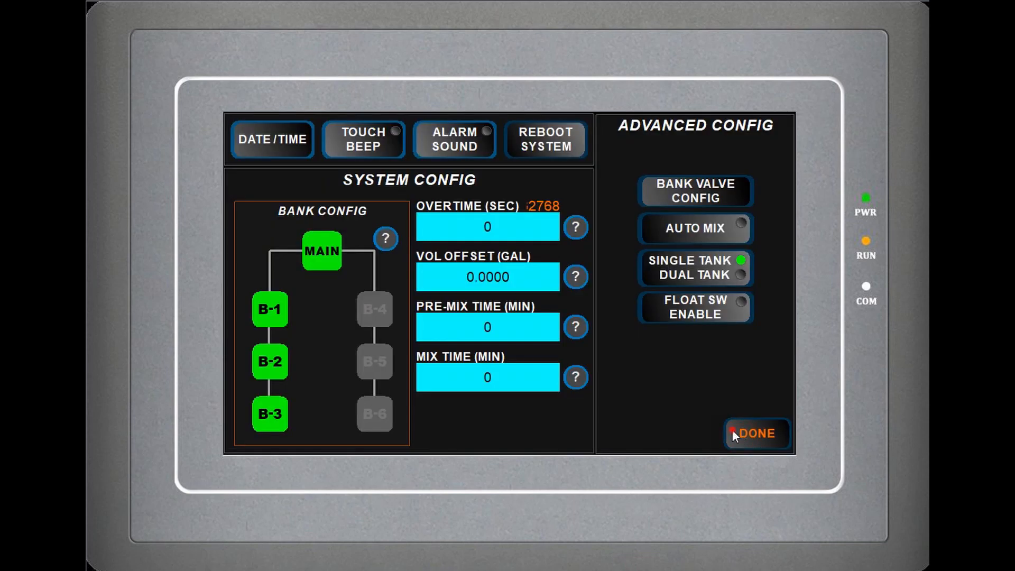
pyautogui.click(732, 429)
pyautogui.click(533, 225)
pyautogui.click(534, 224)
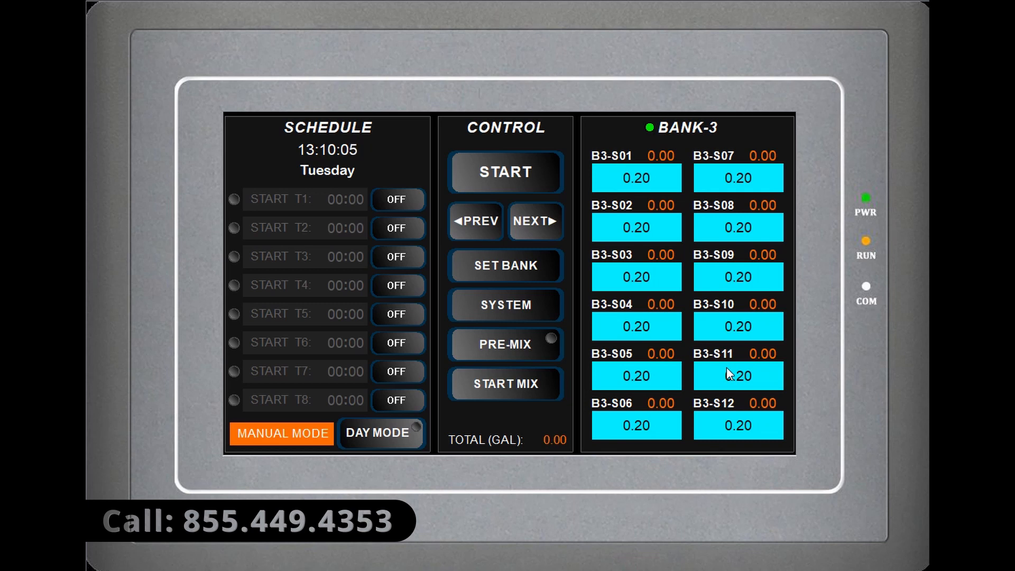
# - Review the station settings in the valve configuration of Bank-3 and return to the system settings
pyautogui.click(532, 307)
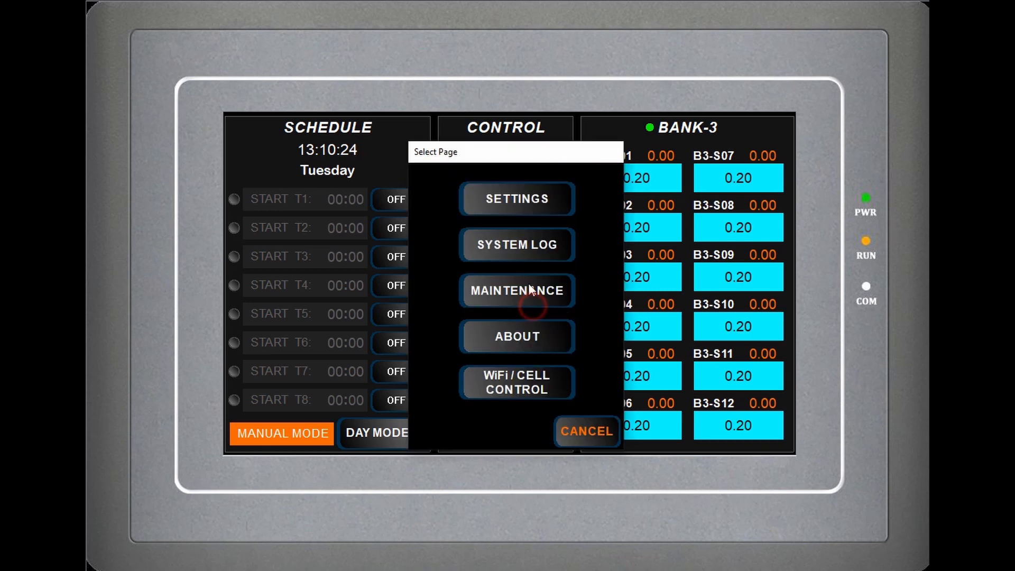
pyautogui.click(524, 192)
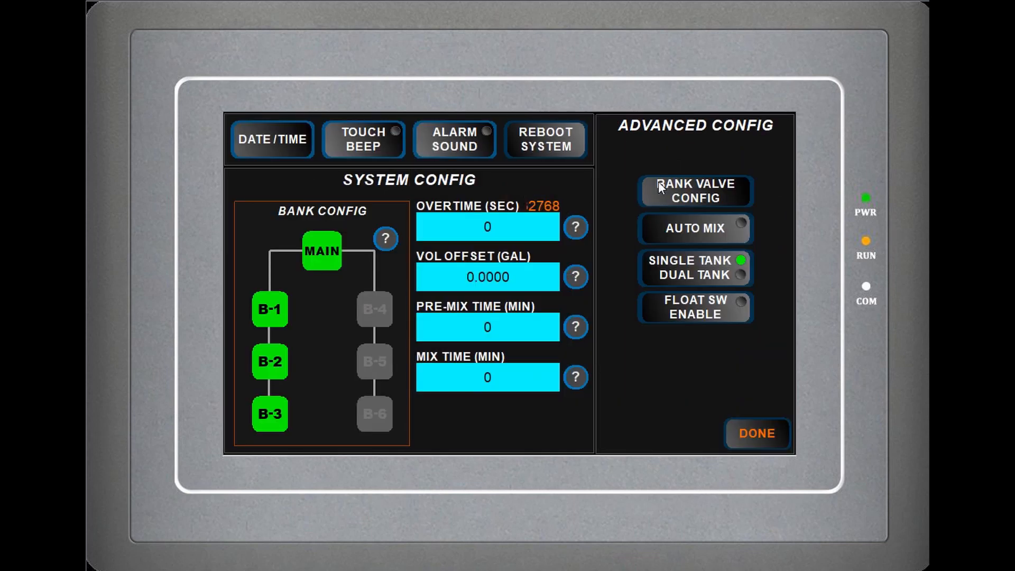
pyautogui.click(660, 184)
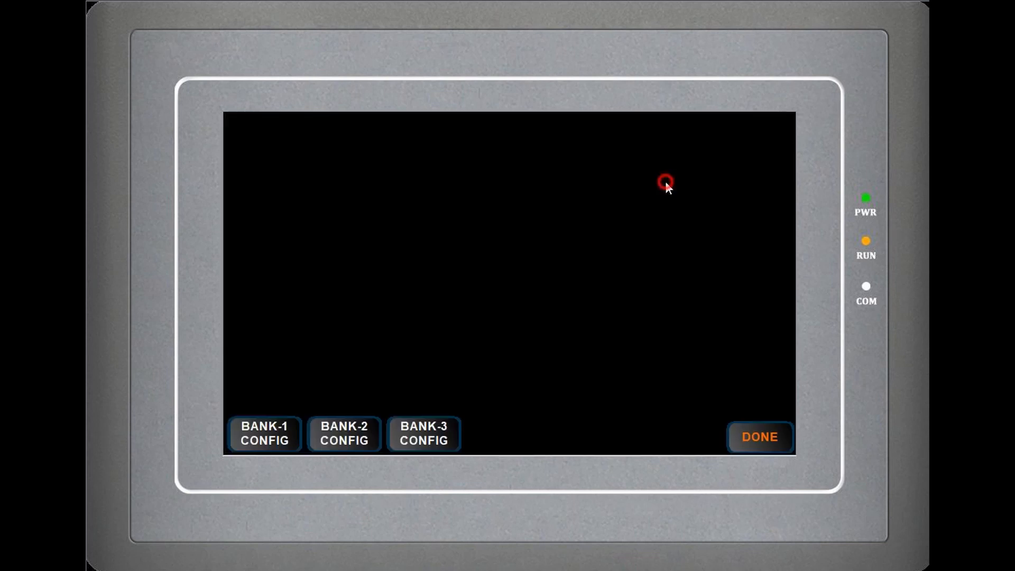
pyautogui.click(455, 431)
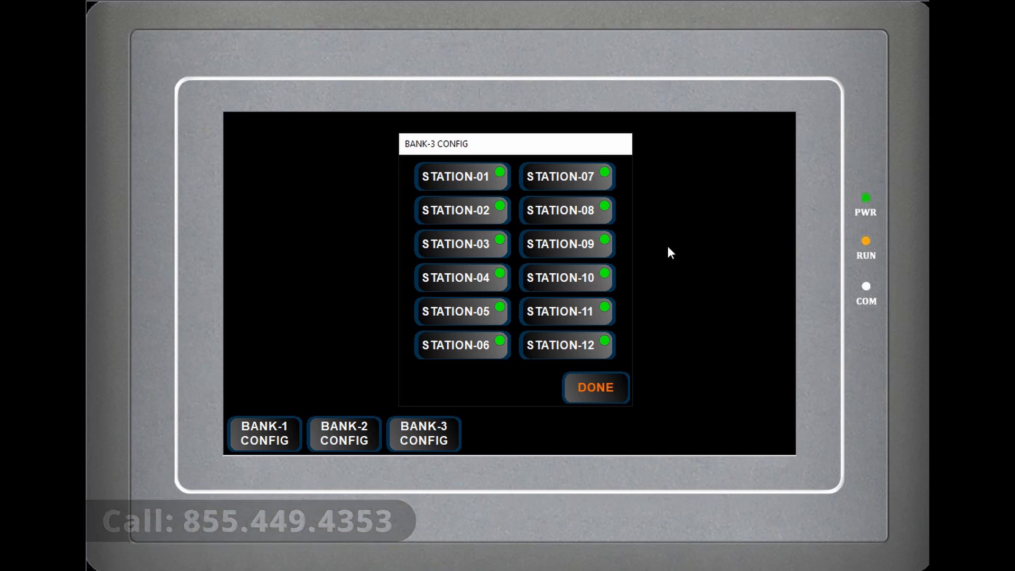
pyautogui.click(596, 389)
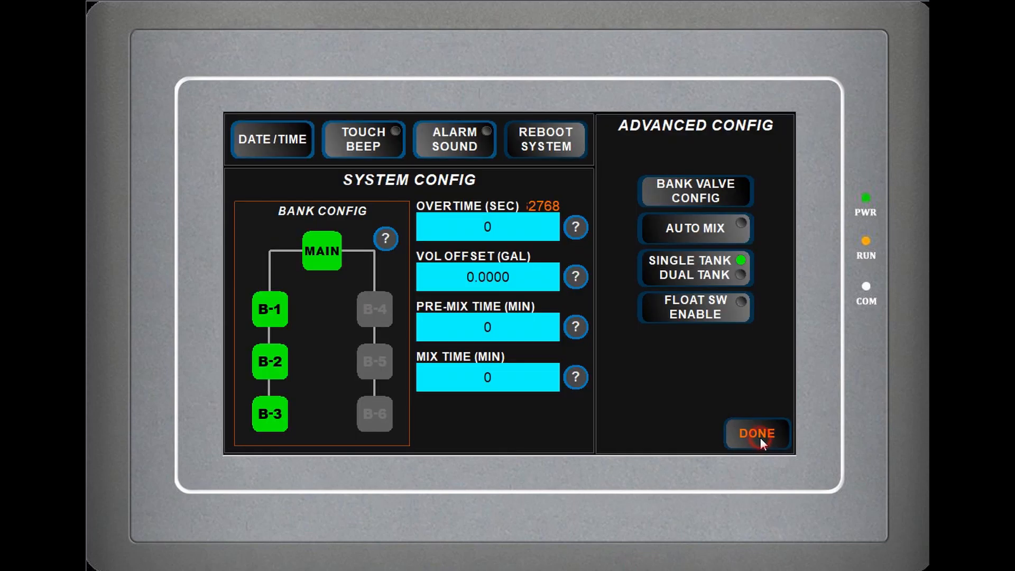